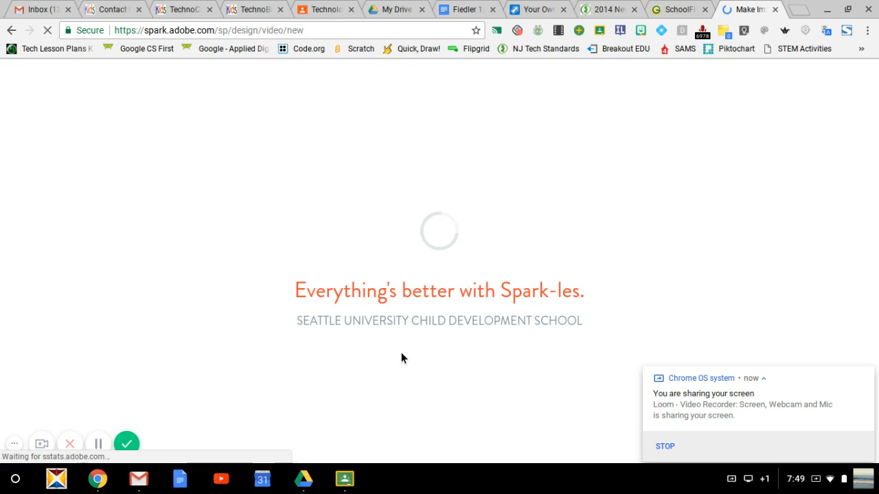
Step: Title the new video project "Self Driving Cars" and continue to the story templates
{"action": "type", "text": "S"}
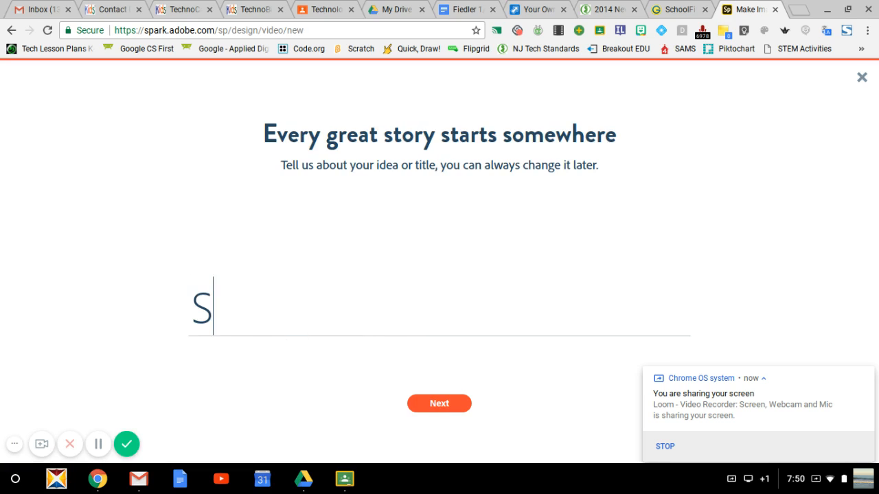
{"action": "type", "text": "elf Driin"}
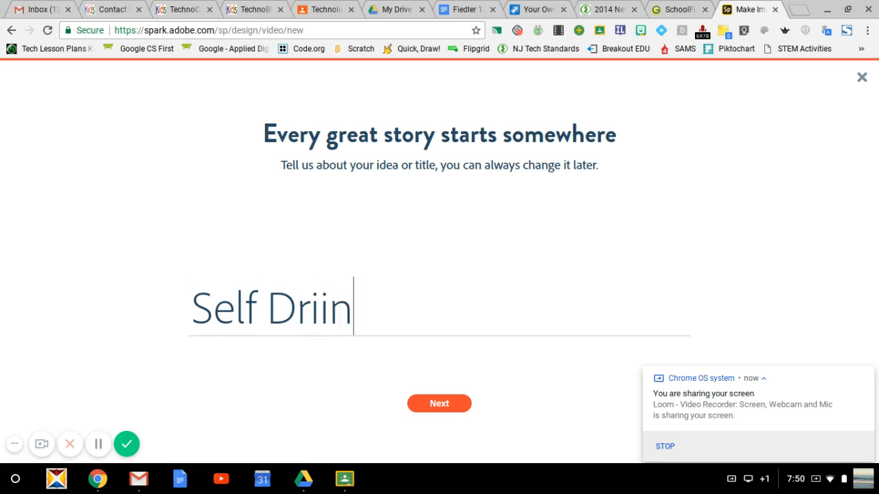
{"action": "key", "text": "BackSpace"}
{"action": "key", "text": "BackSpace"}
{"action": "key", "text": "BackSpace"}
{"action": "type", "text": "iving Cars"}
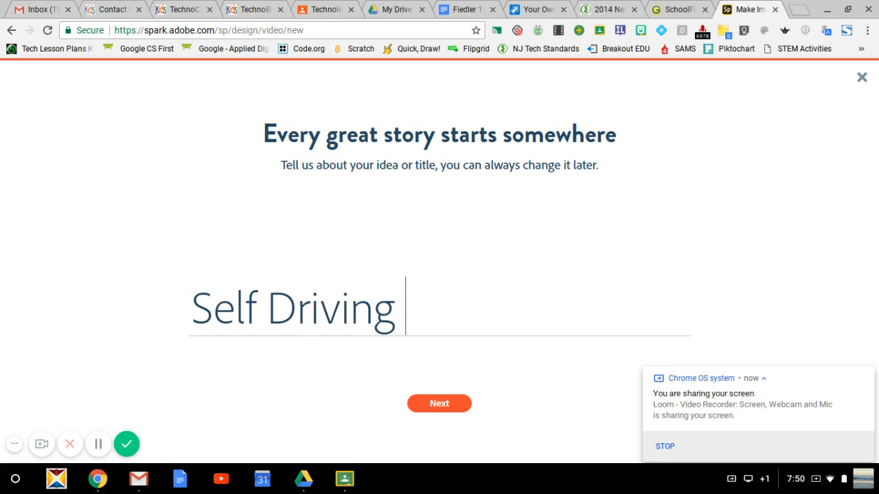
{"action": "left_click", "coordinate": [443, 401]}
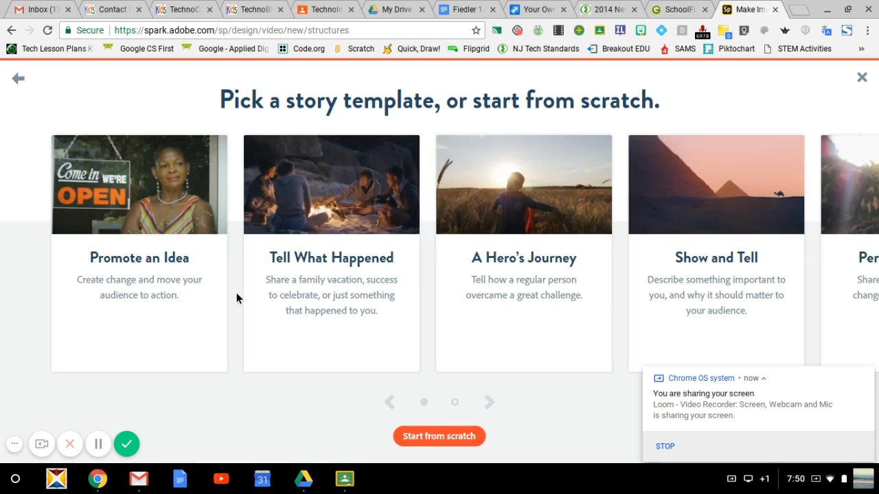
Step: Start the video from scratch instead of using a story template, and dismiss the welcome tutorial
{"action": "mouse_move", "coordinate": [769, 199]}
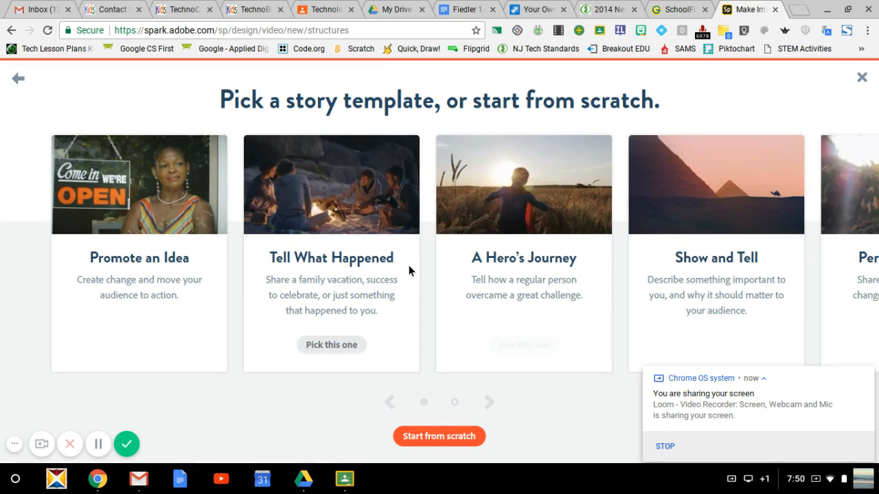
{"action": "left_click", "coordinate": [422, 440]}
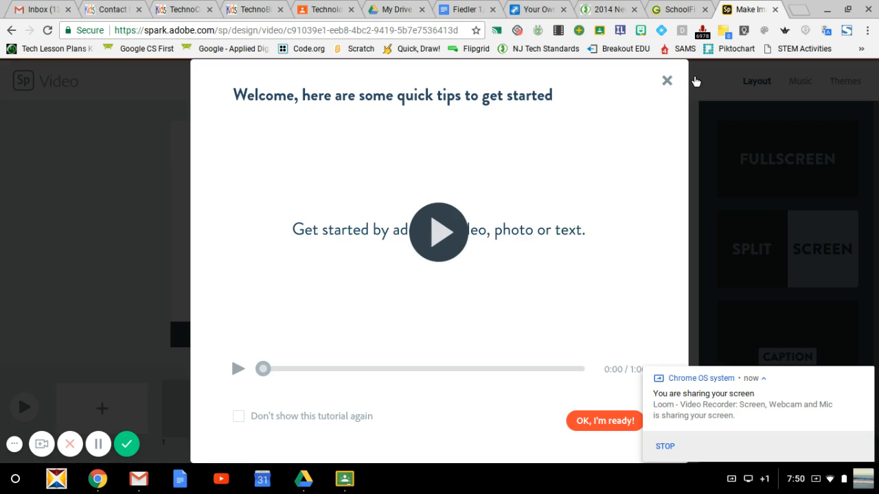
{"action": "left_click", "coordinate": [666, 83]}
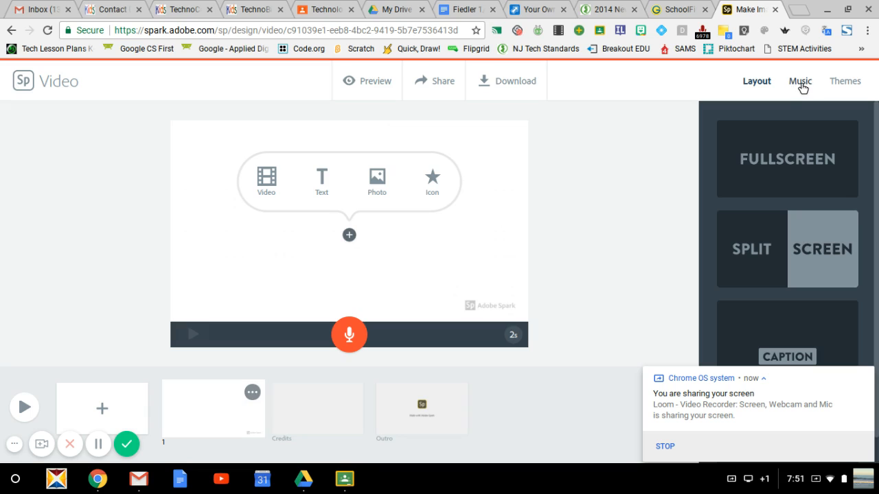
Step: Look over the available themes, keeping the Elevate theme, and give the first slide the Split Screen layout
{"action": "left_click", "coordinate": [841, 86]}
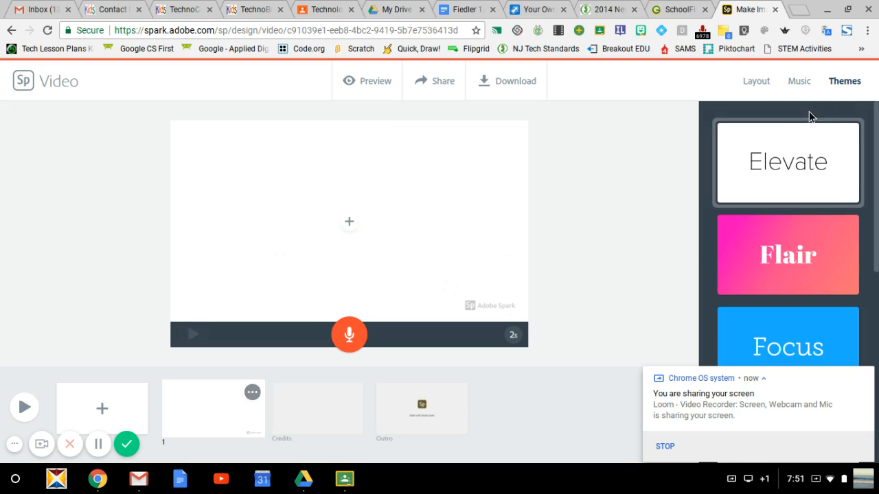
{"action": "mouse_move", "coordinate": [776, 168]}
{"action": "left_click", "coordinate": [753, 81]}
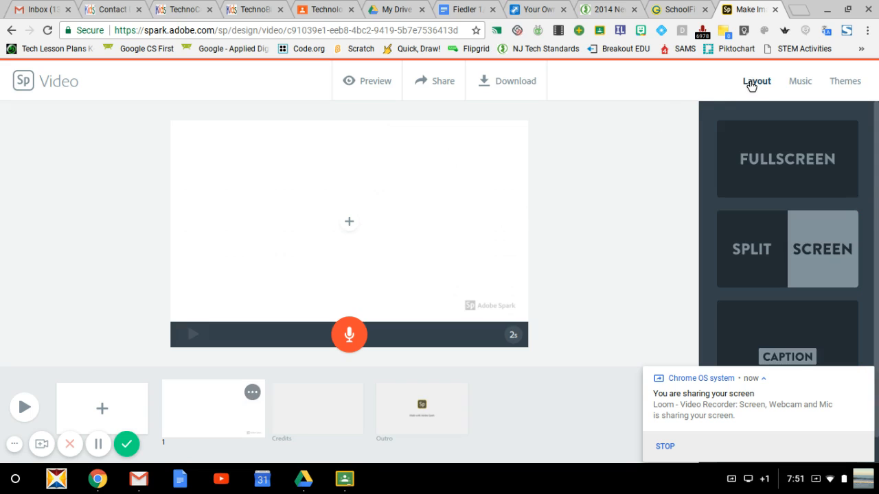
{"action": "left_click", "coordinate": [753, 260]}
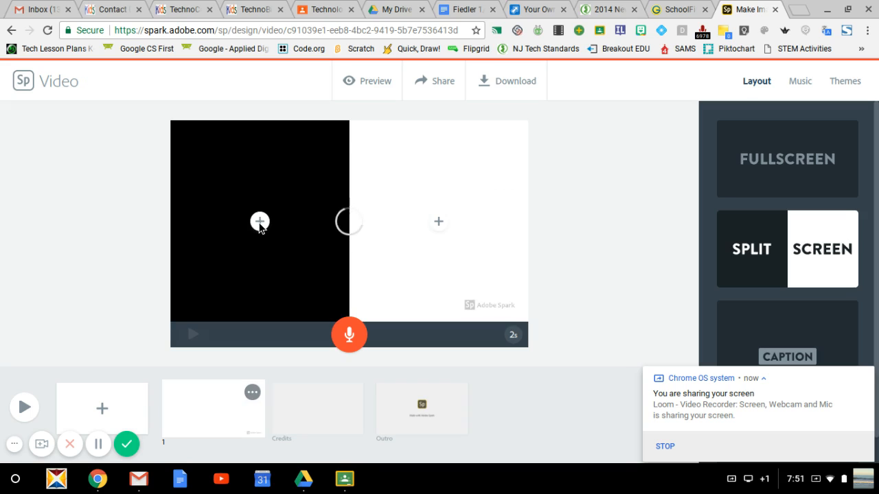
Step: Search the free photos for "cars" for the slide's left half, then return to the photo source options
{"action": "left_click", "coordinate": [242, 301]}
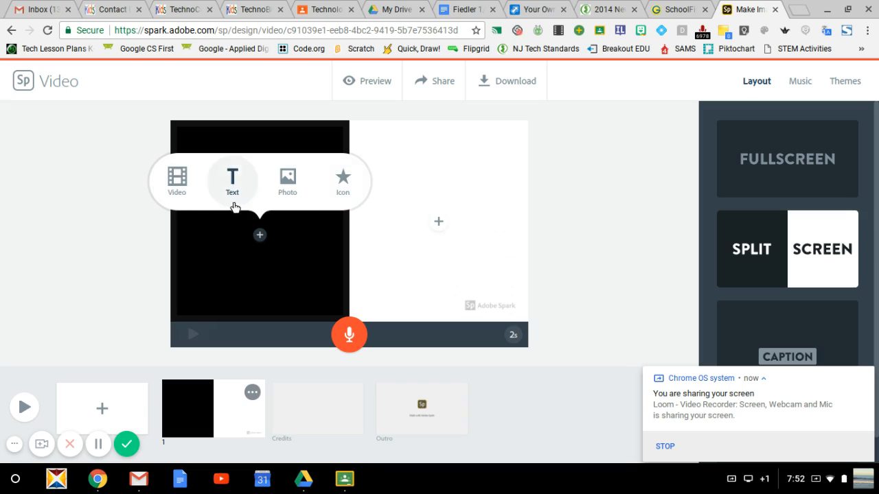
{"action": "left_click", "coordinate": [288, 190]}
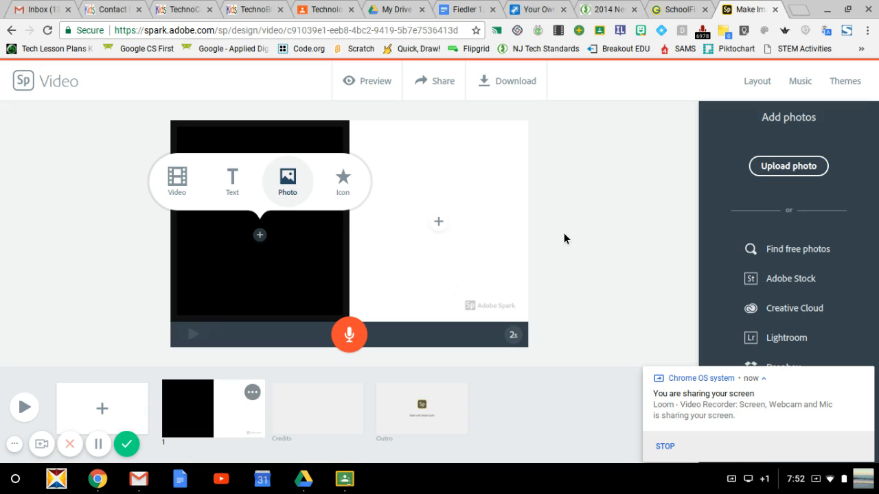
{"action": "left_click", "coordinate": [776, 250]}
{"action": "type", "text": "c"}
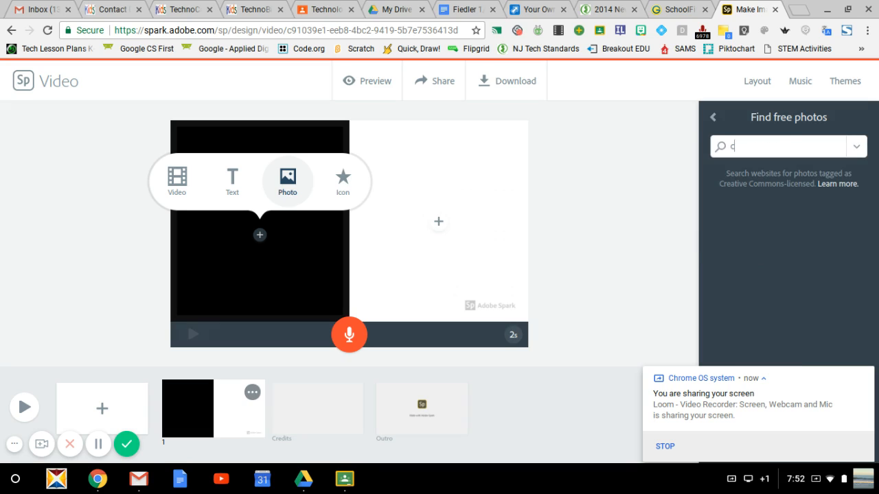
{"action": "type", "text": "ars"}
{"action": "key", "text": "Return"}
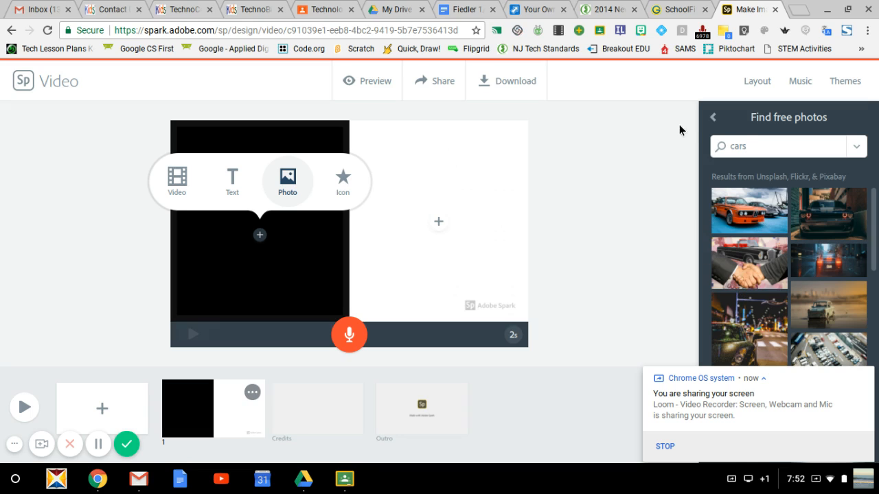
{"action": "left_click", "coordinate": [713, 119]}
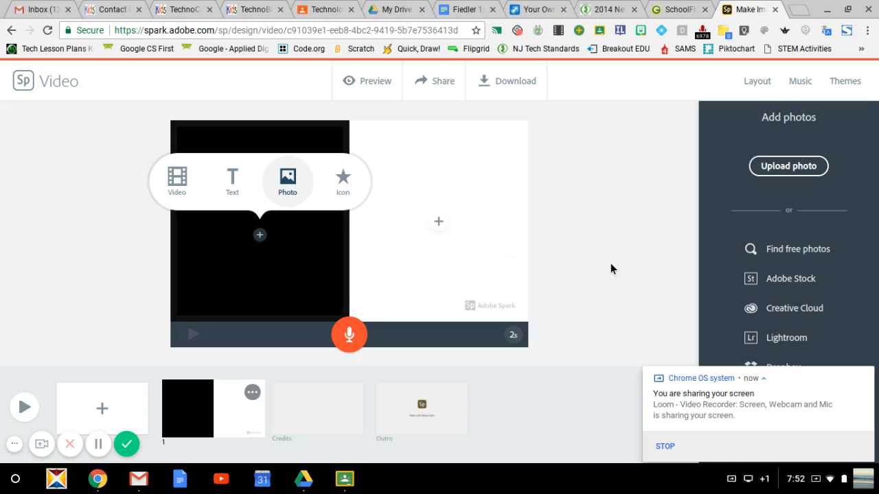
Step: Open Google Images in a new browser tab and search for "cars"
{"action": "left_click", "coordinate": [798, 13]}
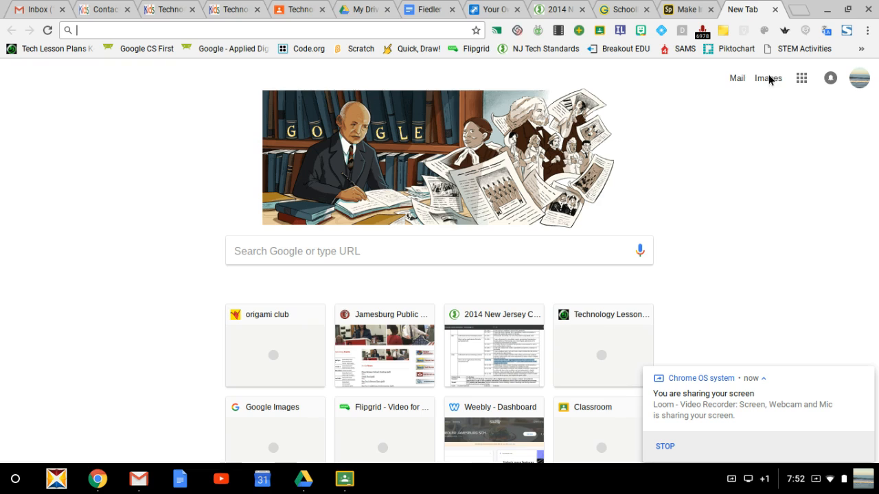
{"action": "left_click", "coordinate": [768, 78]}
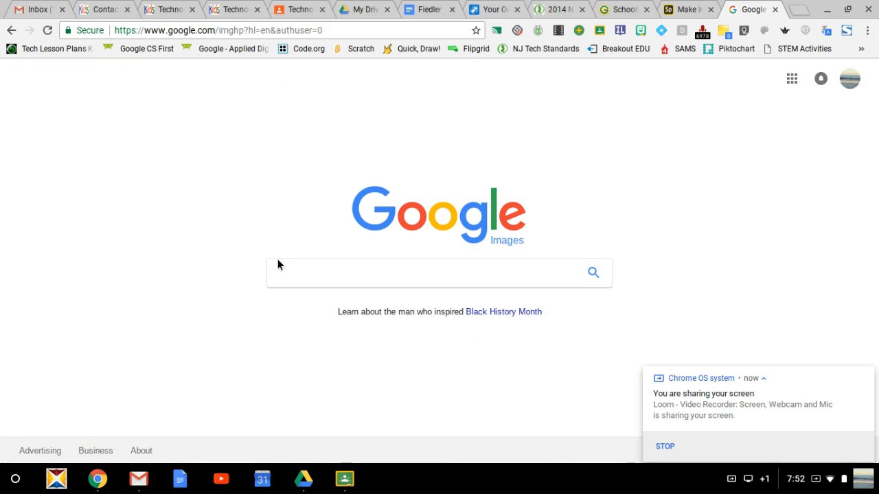
{"action": "left_click", "coordinate": [278, 274]}
{"action": "type", "text": "cars"}
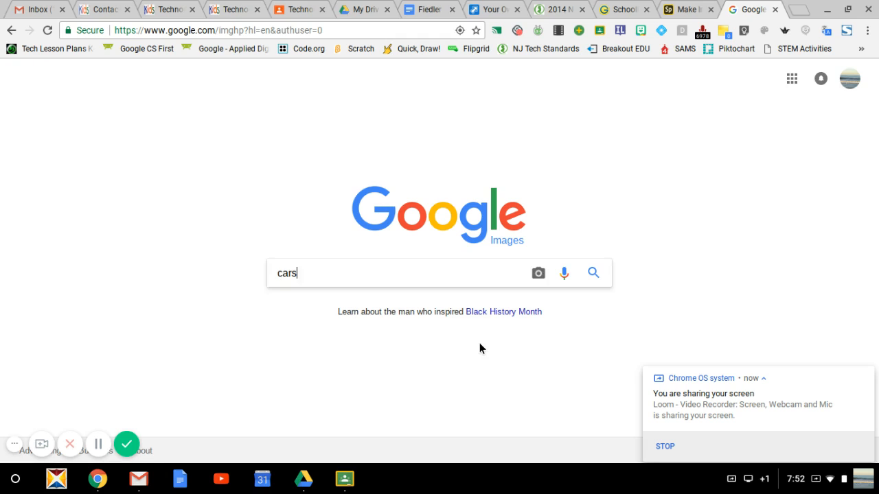
{"action": "key", "text": "Return"}
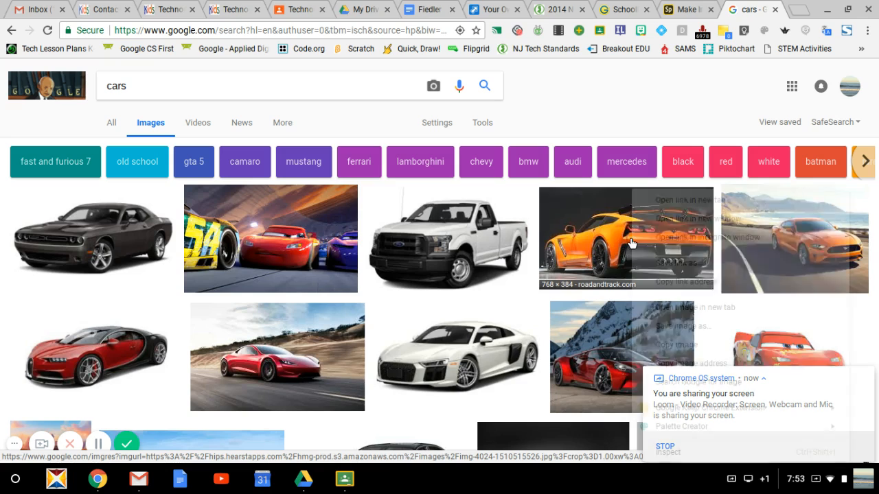
Step: Save the image of the orange sports car seen from behind to My Drive as cars4.jpeg
{"action": "right_click", "coordinate": [631, 244]}
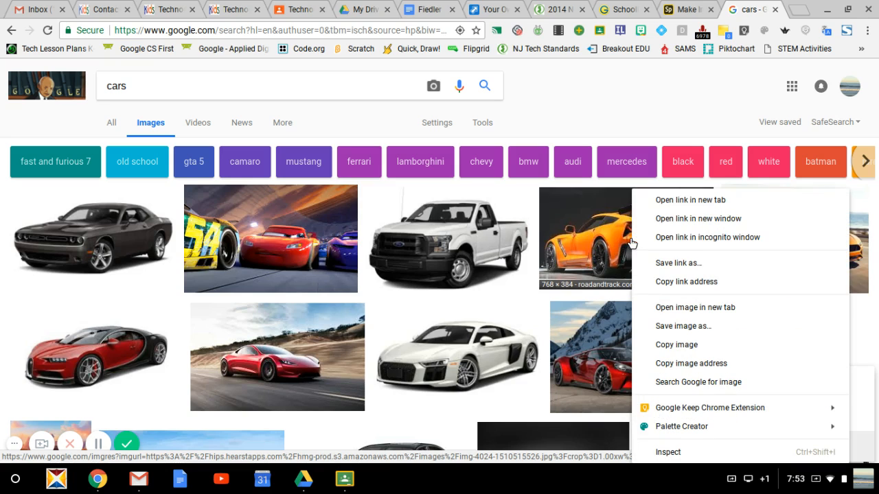
{"action": "left_click", "coordinate": [677, 327]}
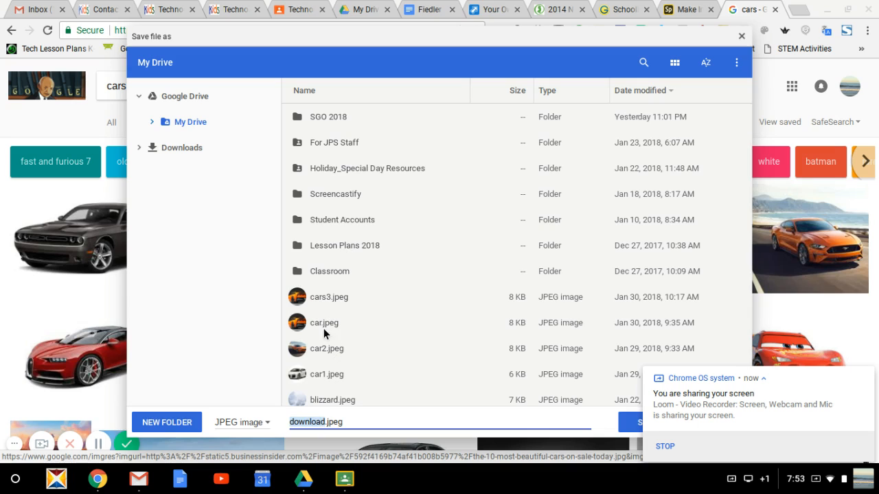
{"action": "type", "text": "cars"}
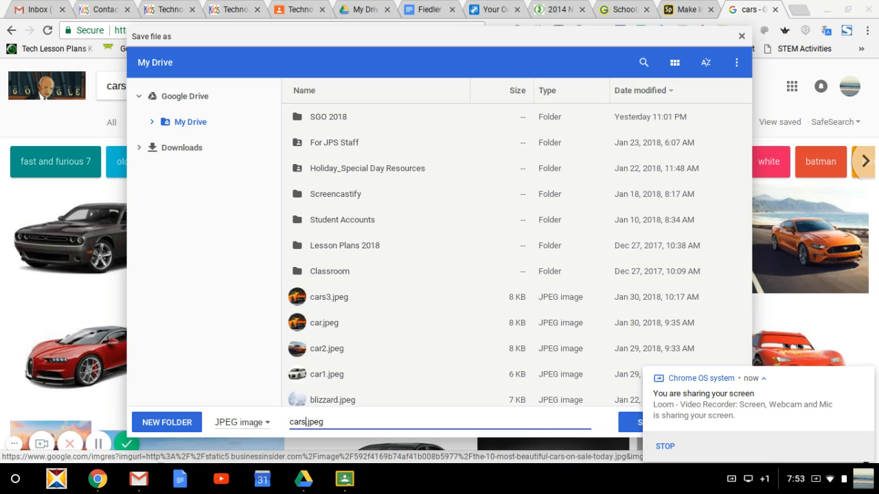
{"action": "type", "text": "4"}
{"action": "left_click", "coordinate": [627, 427]}
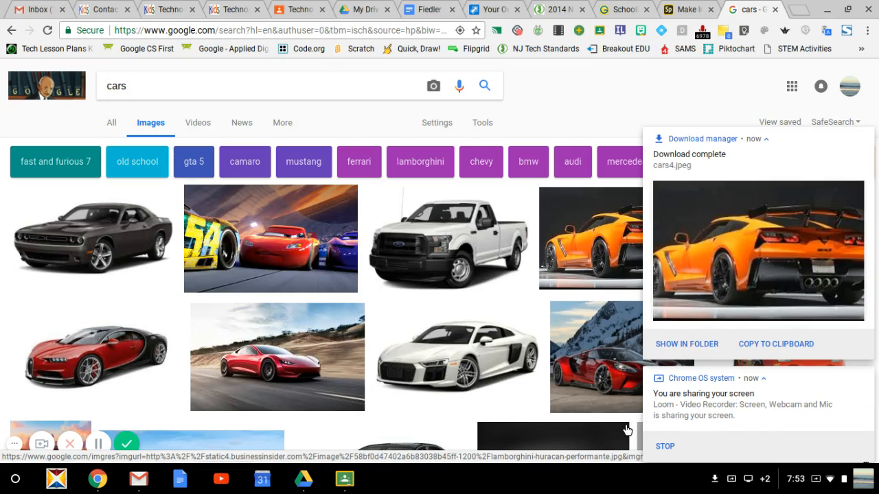
{"action": "left_click", "coordinate": [865, 138]}
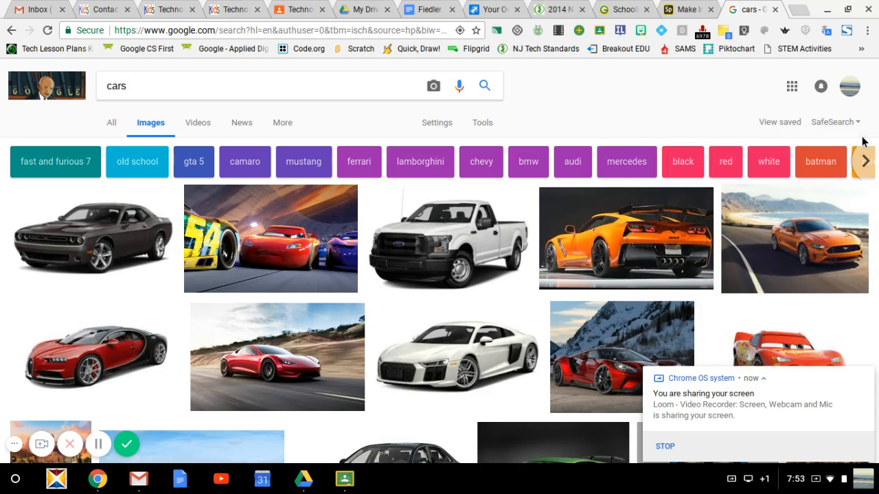
Step: Return to Adobe Spark and upload cars4.jpeg from My Drive as the photo for the slide's left half
{"action": "left_click", "coordinate": [692, 11]}
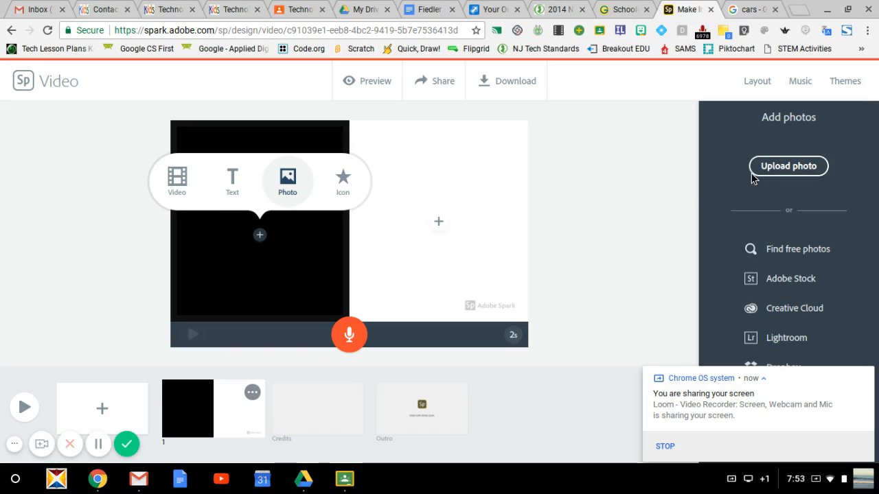
{"action": "left_click", "coordinate": [772, 171]}
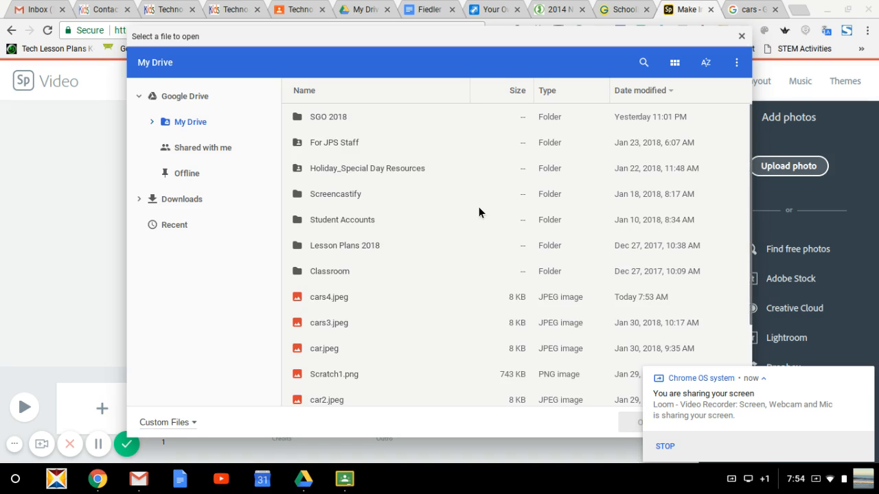
{"action": "left_click", "coordinate": [333, 296]}
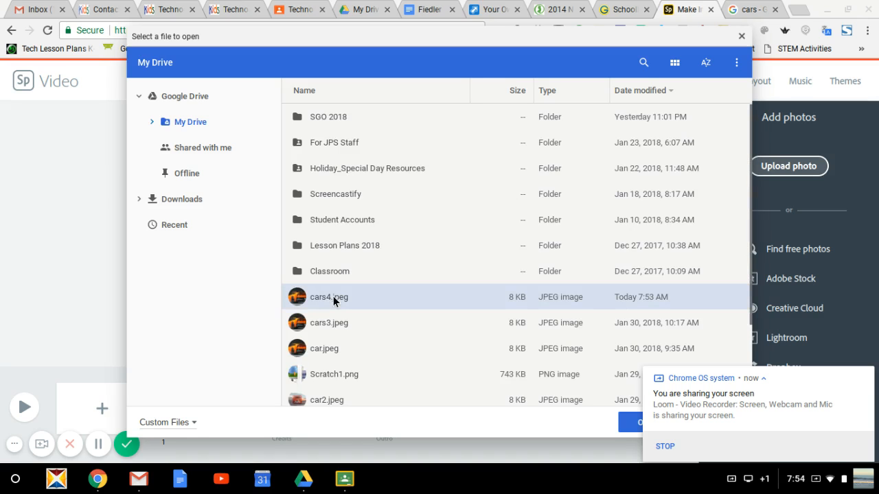
{"action": "left_click", "coordinate": [622, 422]}
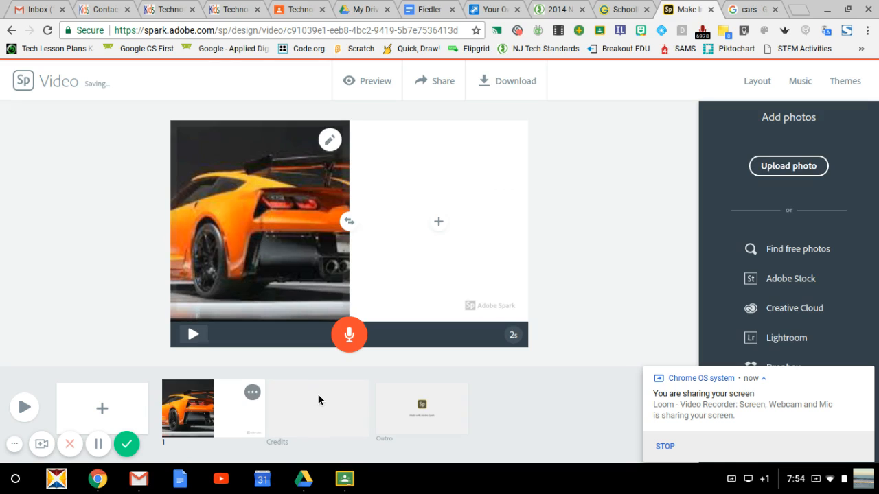
Step: Add the text "Cars" to the right half of the split-screen slide
{"action": "left_click", "coordinate": [440, 224]}
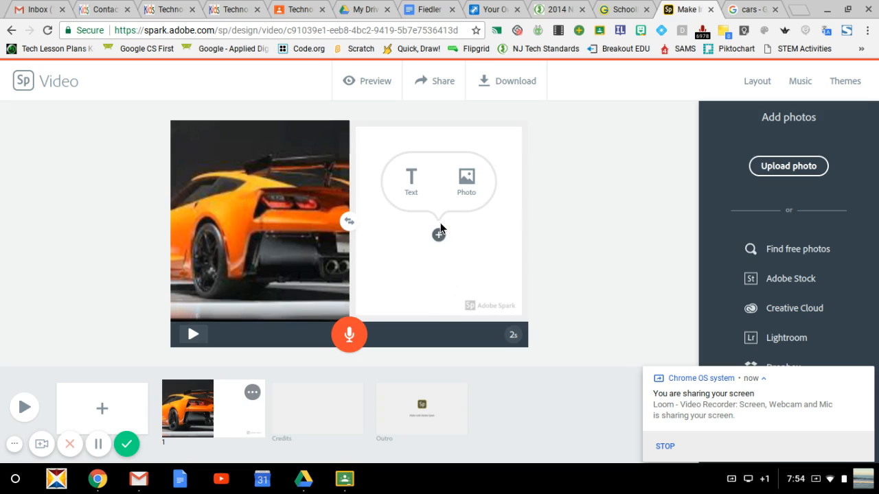
{"action": "left_click", "coordinate": [410, 185]}
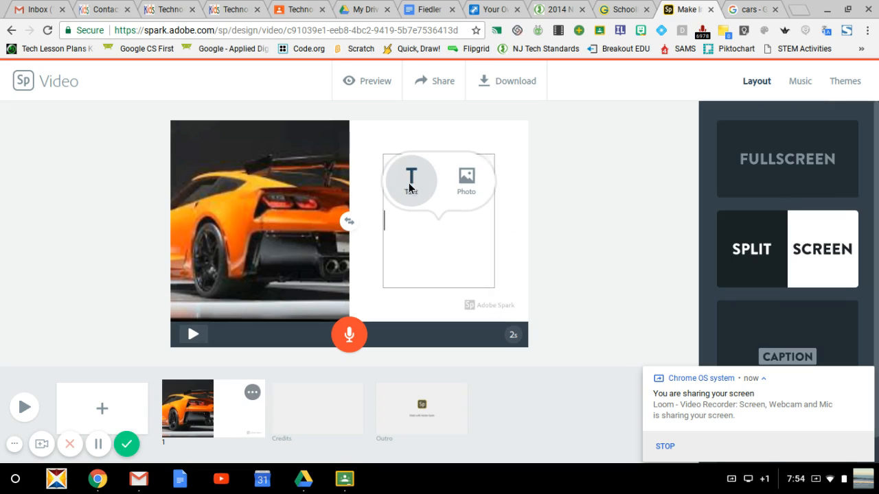
{"action": "type", "text": "Cars"}
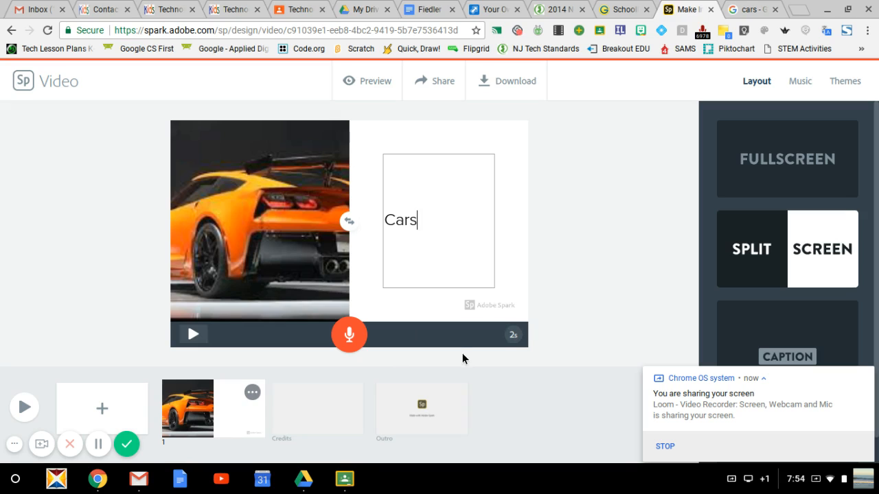
Step: Set the first slide's duration to 6 seconds and play the video preview, pausing it partway through
{"action": "left_click", "coordinate": [512, 337]}
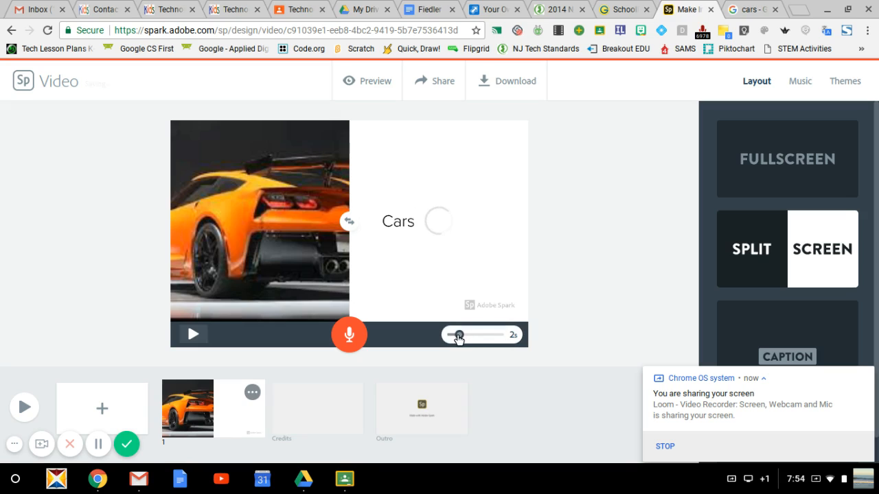
{"action": "left_click_drag", "start_coordinate": [458, 338], "coordinate": [480, 340]}
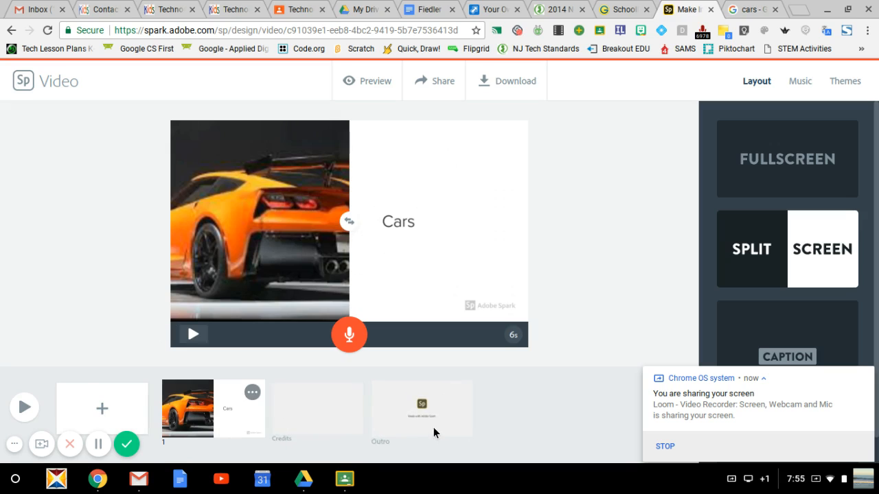
{"action": "left_click", "coordinate": [23, 409]}
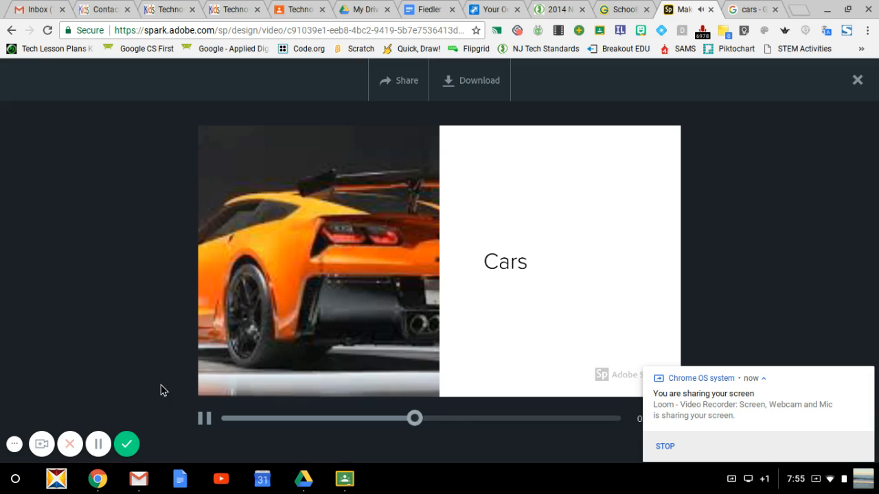
{"action": "left_click", "coordinate": [203, 420]}
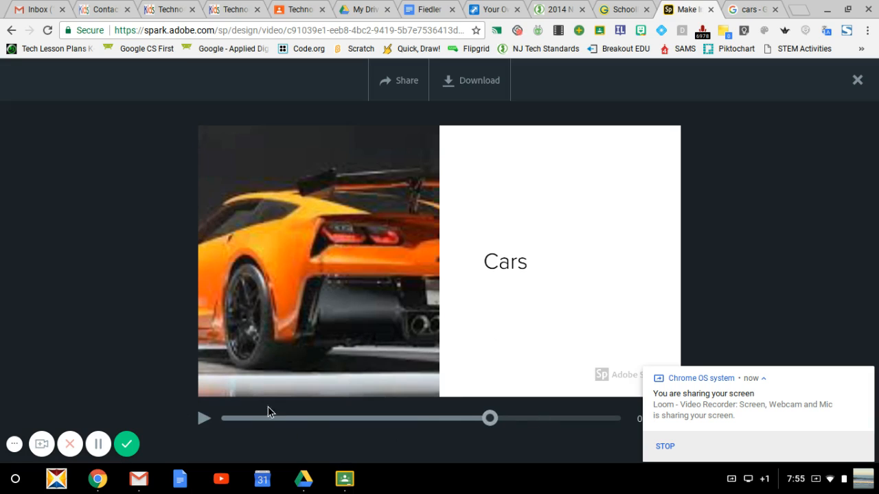
Step: Close the preview and add a blank slide after the car slide, moving it ahead of that slide and back to second position
{"action": "left_click", "coordinate": [857, 82]}
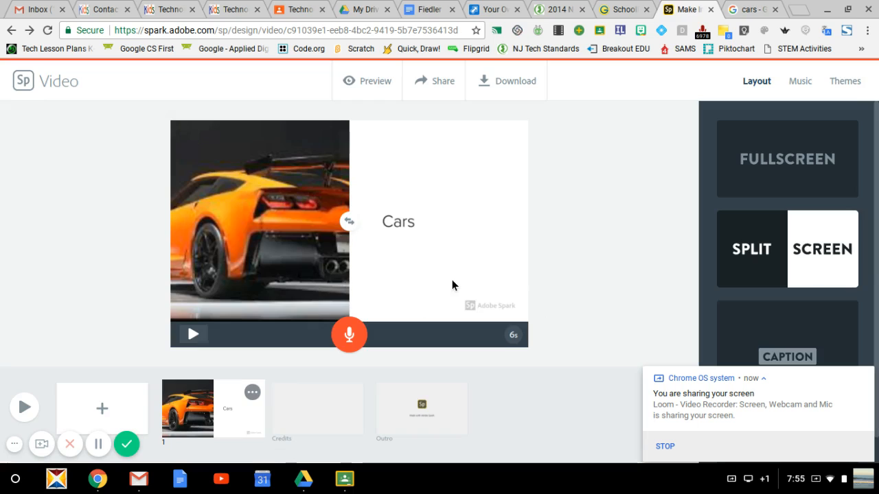
{"action": "left_click", "coordinate": [100, 407]}
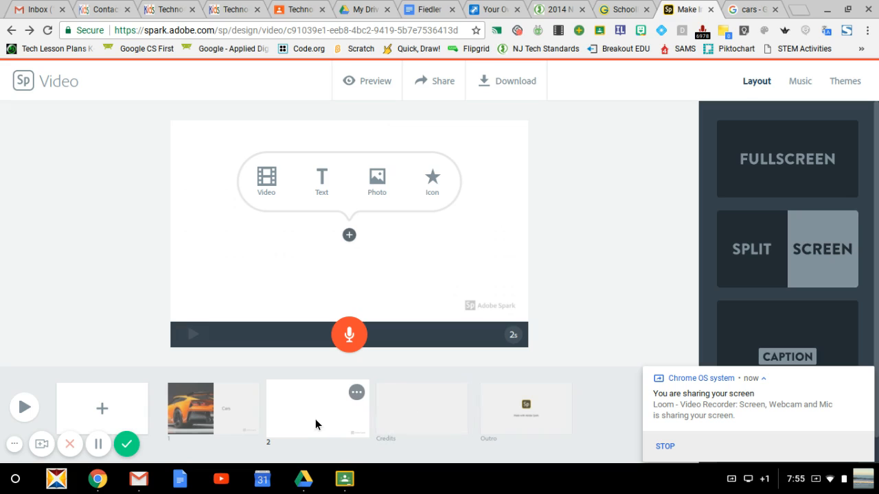
{"action": "left_click_drag", "start_coordinate": [315, 418], "coordinate": [195, 415]}
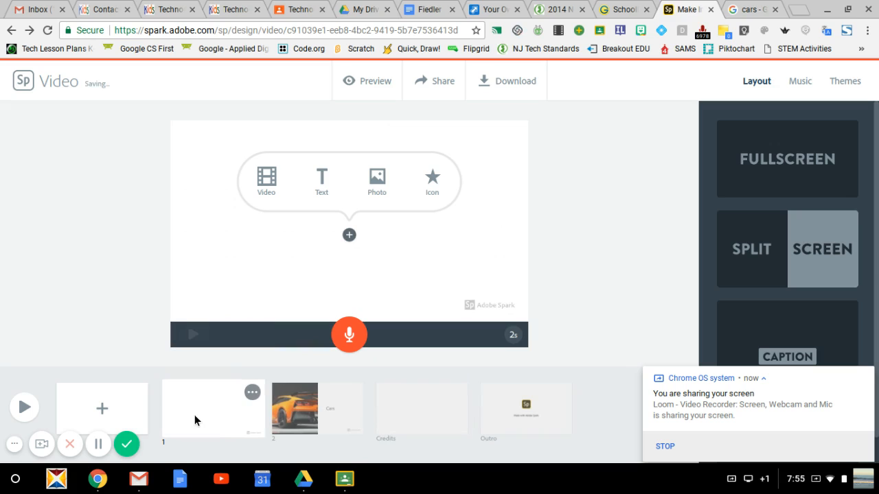
{"action": "left_click_drag", "start_coordinate": [188, 420], "coordinate": [275, 411]}
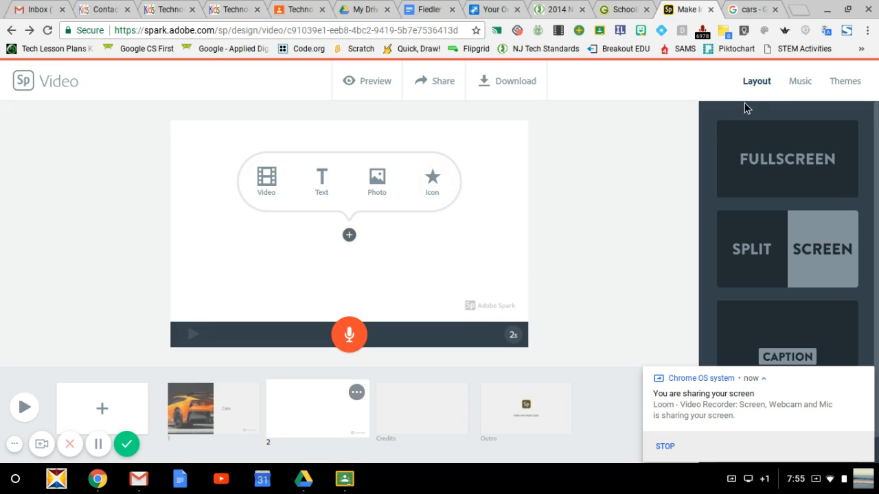
Step: Change the video's background music to the Pacific Pier track
{"action": "left_click", "coordinate": [797, 85]}
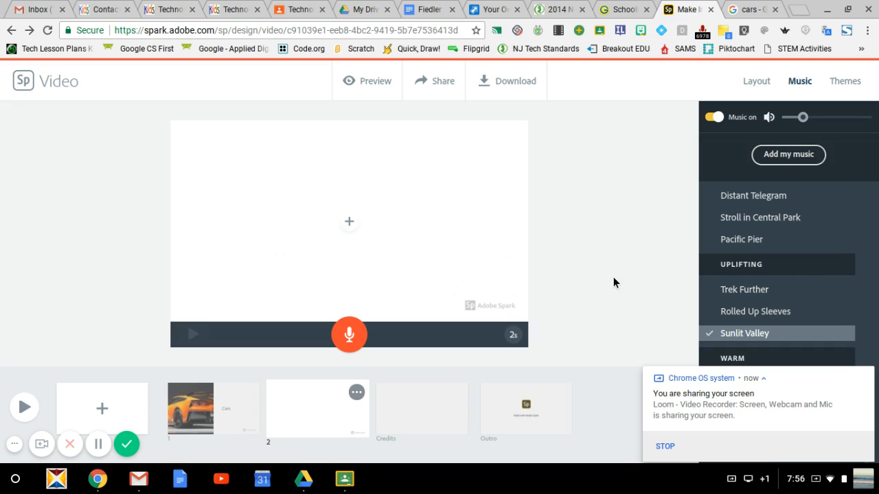
{"action": "left_click", "coordinate": [709, 240]}
{"action": "left_click", "coordinate": [710, 240]}
{"action": "left_click", "coordinate": [756, 242]}
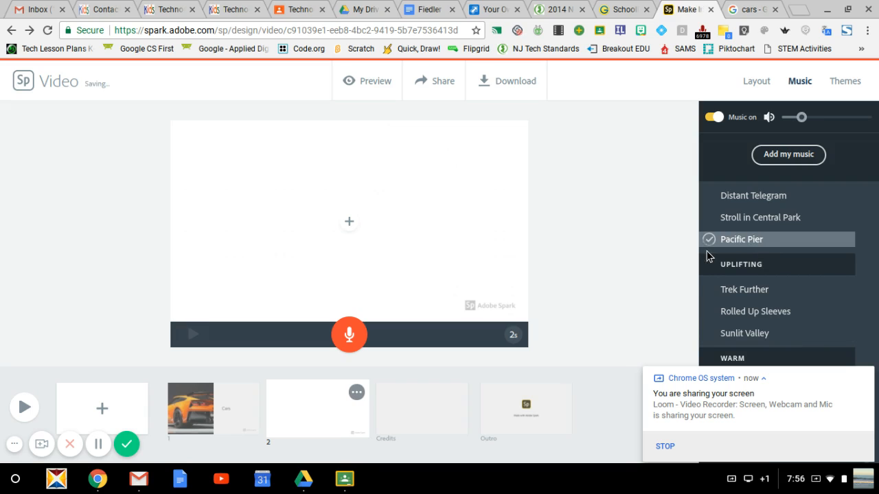